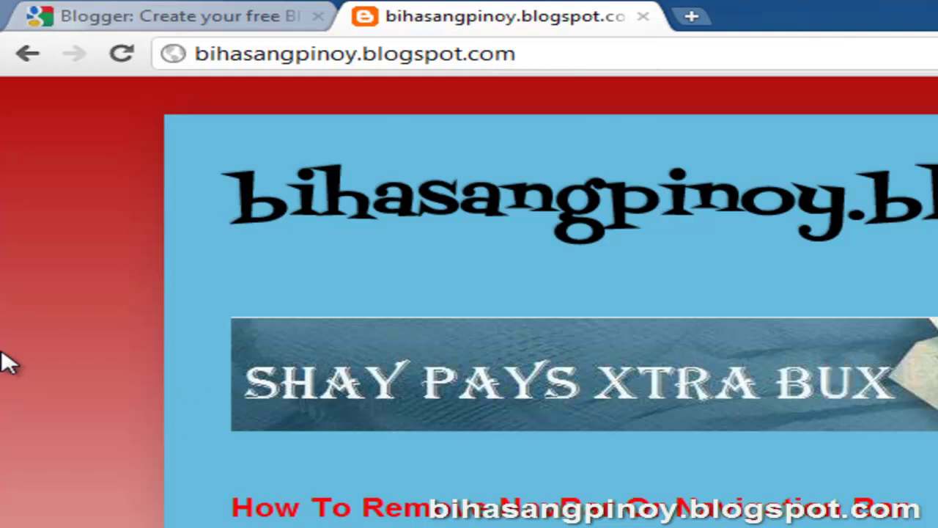
{"action": "left_click", "coordinate": [694, 18]}
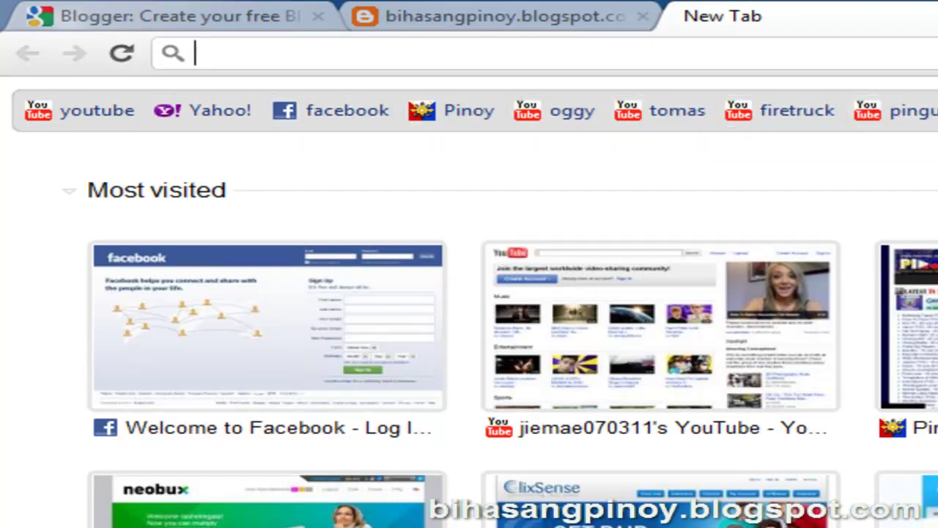
{"action": "key", "text": "ctrl+w"}
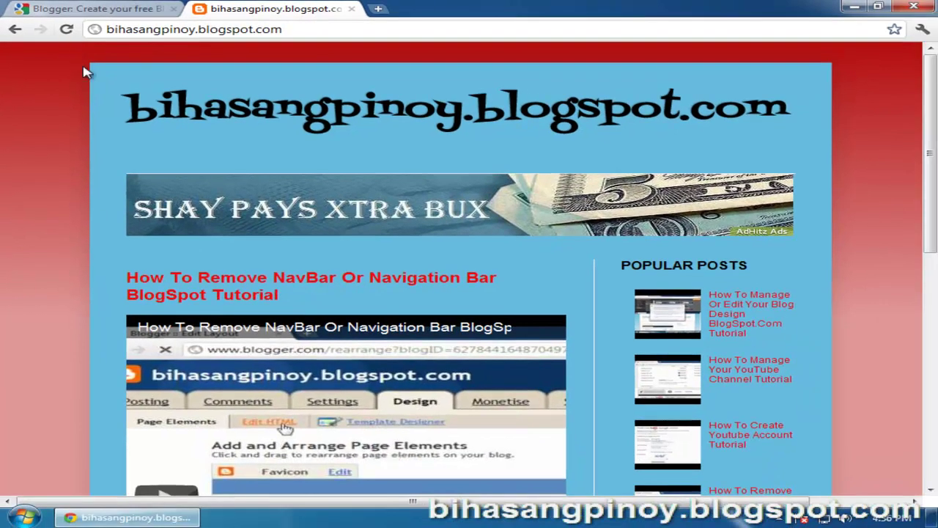
{"action": "left_click", "coordinate": [852, 7]}
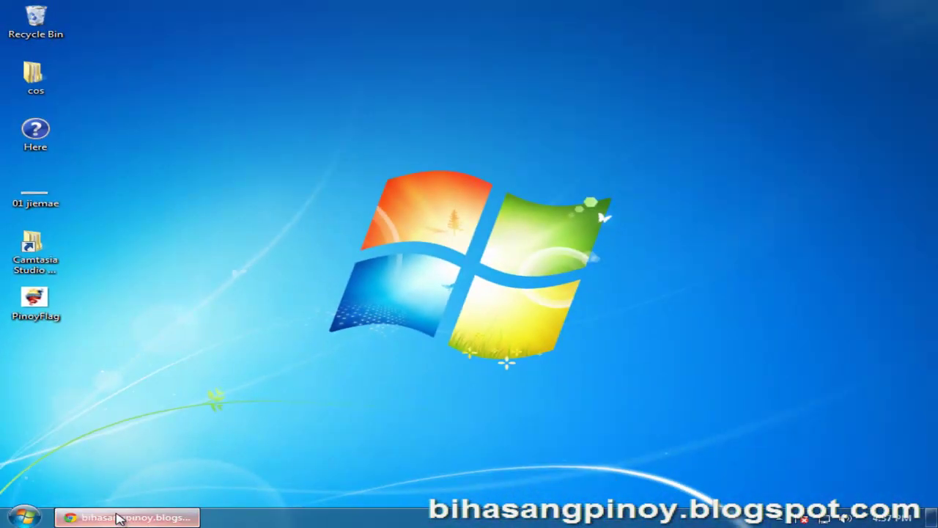
{"action": "left_click", "coordinate": [120, 517]}
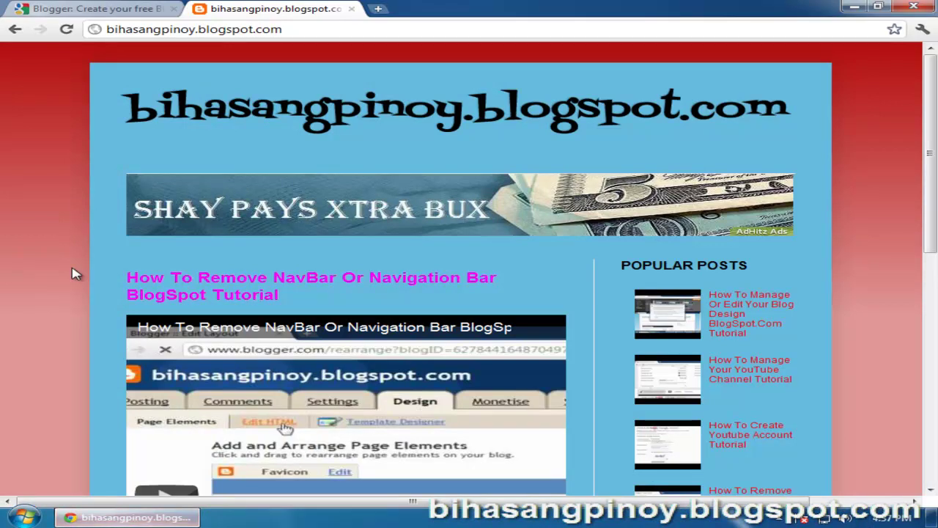
Step: Close the published blog's tab and sign in to Blogger by entering the Google account password
{"action": "left_click", "coordinate": [351, 8]}
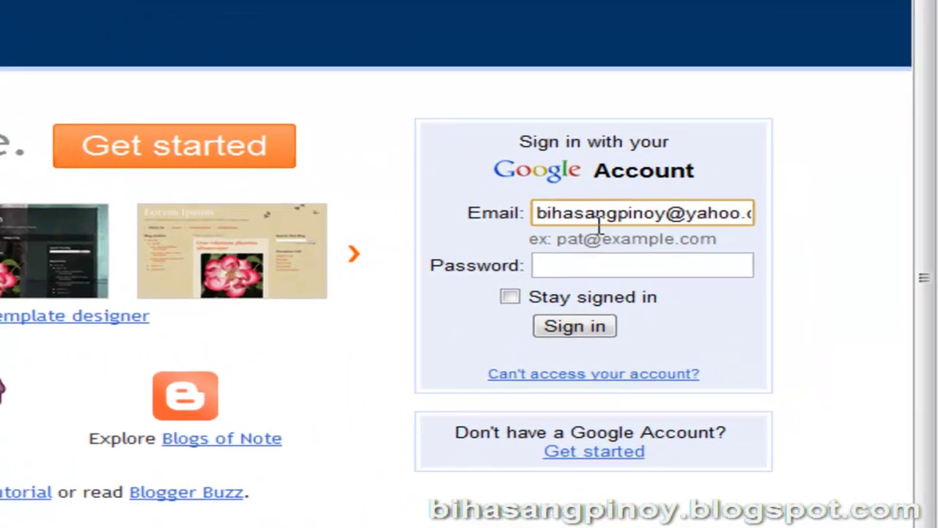
{"action": "left_click", "coordinate": [599, 220]}
{"action": "left_click", "coordinate": [605, 238]}
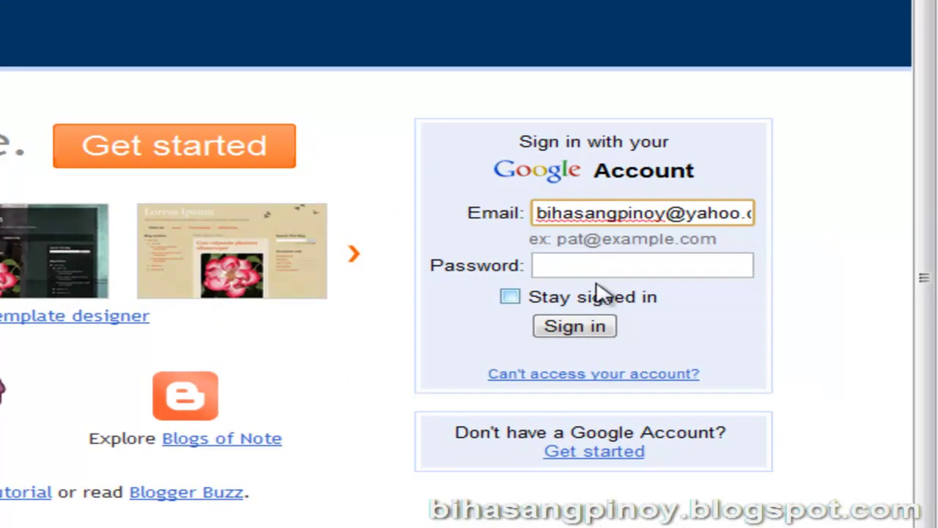
{"action": "left_click", "coordinate": [601, 268]}
{"action": "type", "text": "••••••••••"}
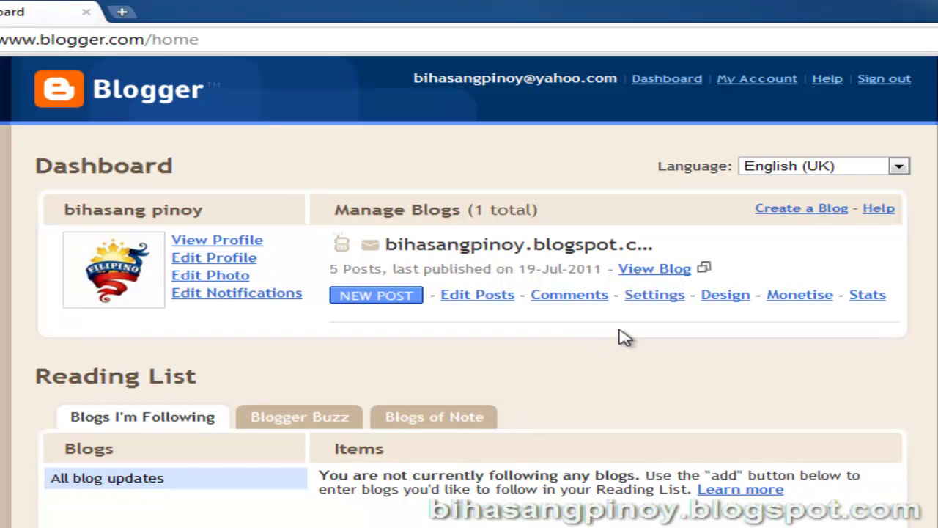
Step: View the published blog in its own tab to check its tab icon, and close it
{"action": "left_click", "coordinate": [704, 270]}
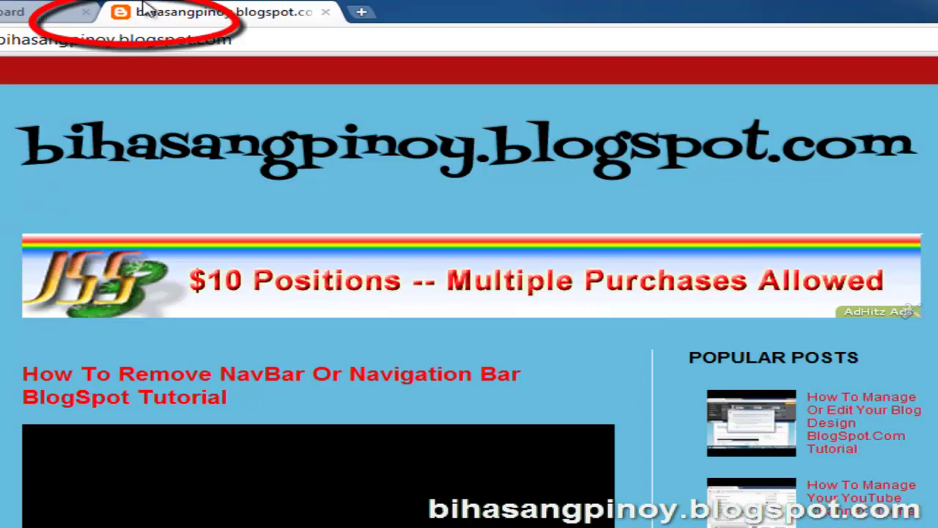
{"action": "left_click", "coordinate": [326, 13]}
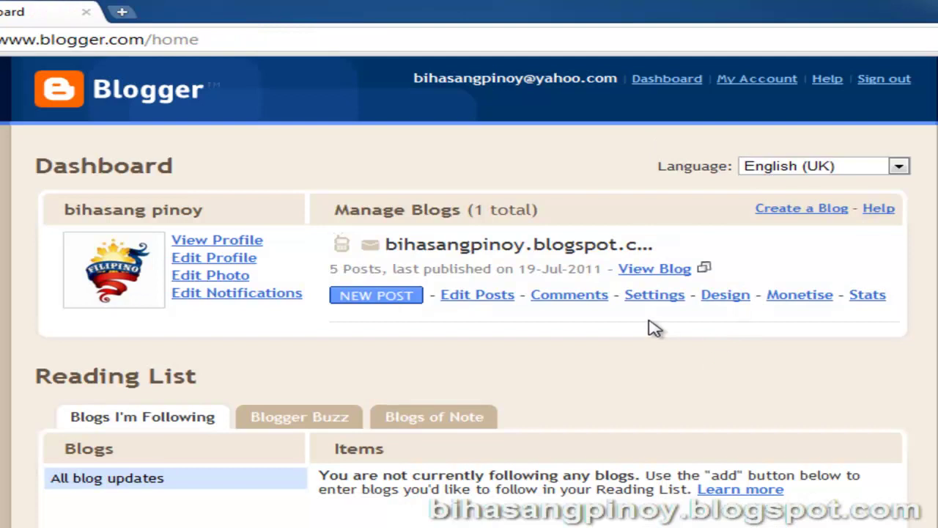
Step: Open the blog's Design page and view the Configure Favicon dialog, leaving it without choosing a file
{"action": "left_click", "coordinate": [731, 301]}
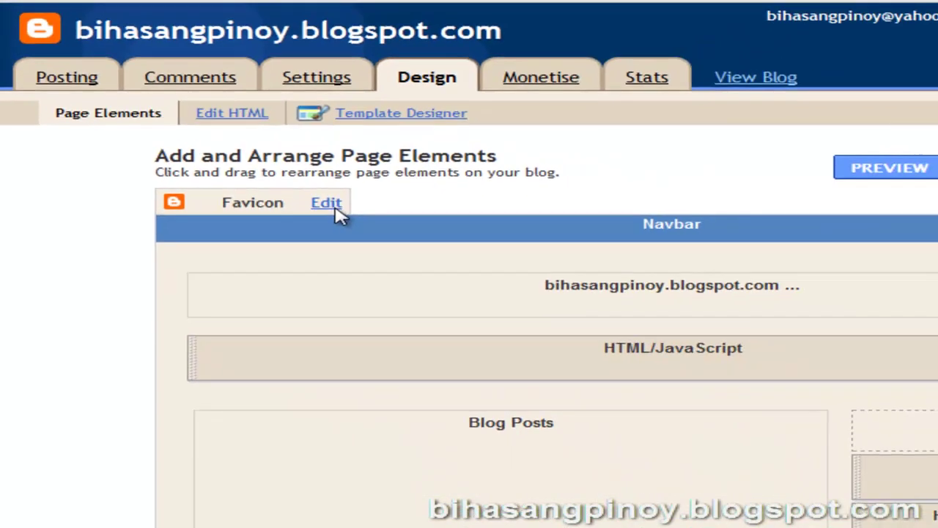
{"action": "left_click", "coordinate": [541, 212]}
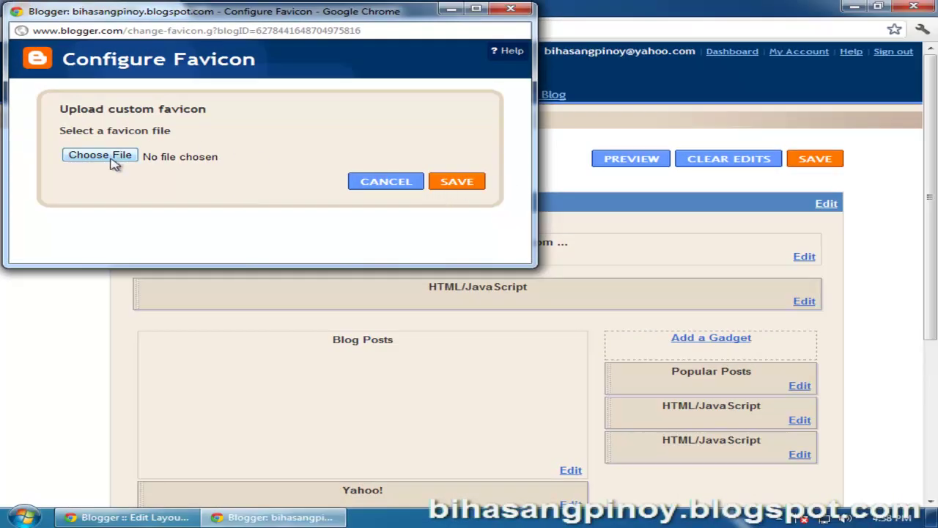
{"action": "left_click", "coordinate": [511, 8]}
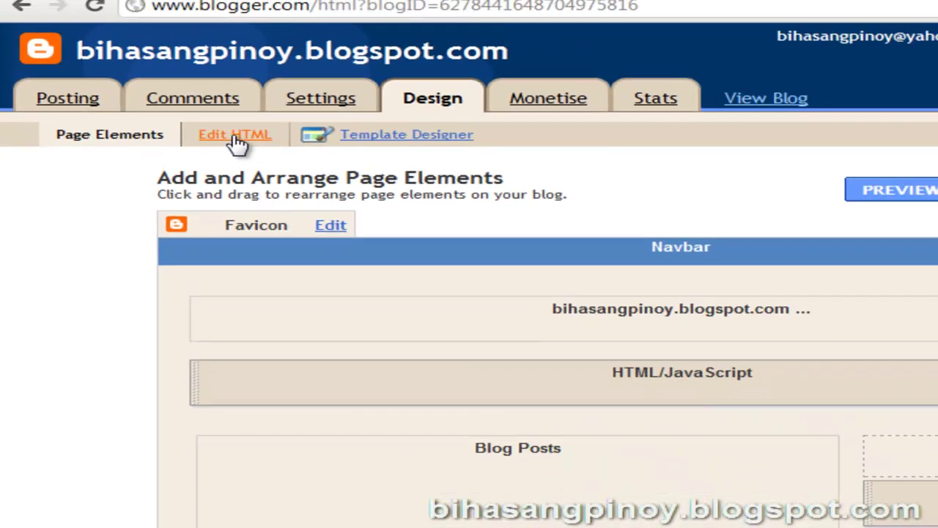
Step: Open the blog template's HTML code for editing
{"action": "left_click", "coordinate": [305, 150]}
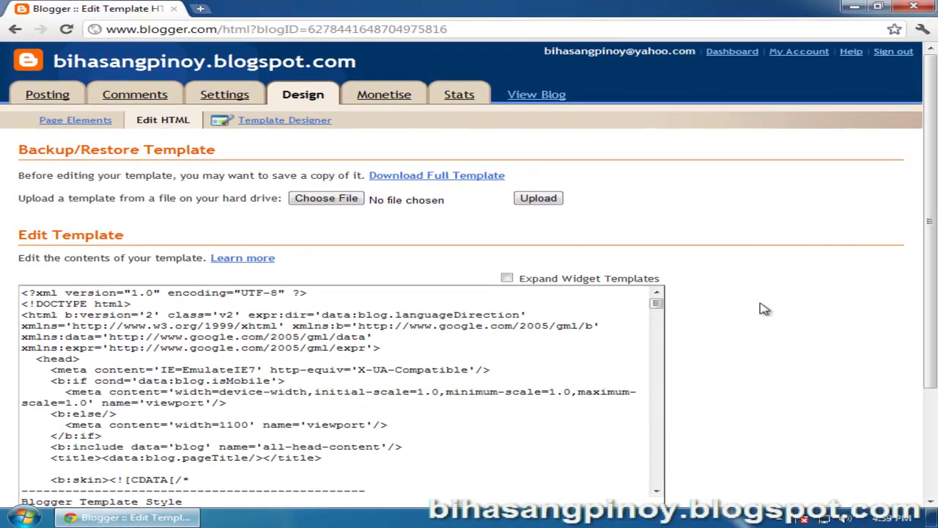
{"action": "left_click_drag", "start_coordinate": [934, 247], "coordinate": [931, 340]}
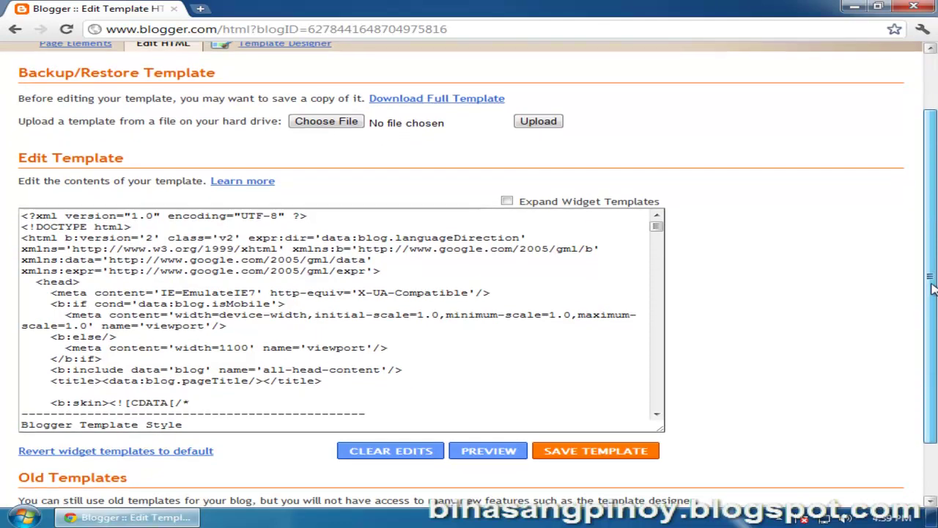
{"action": "left_click", "coordinate": [447, 339]}
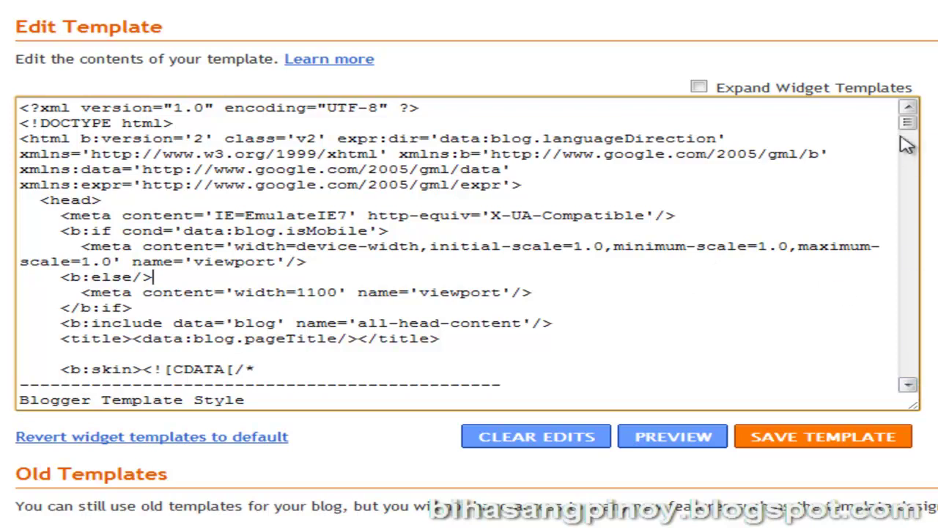
Step: Look through the template code from its end upwards to locate the closing </head> tag
{"action": "left_click_drag", "start_coordinate": [910, 126], "coordinate": [913, 387]}
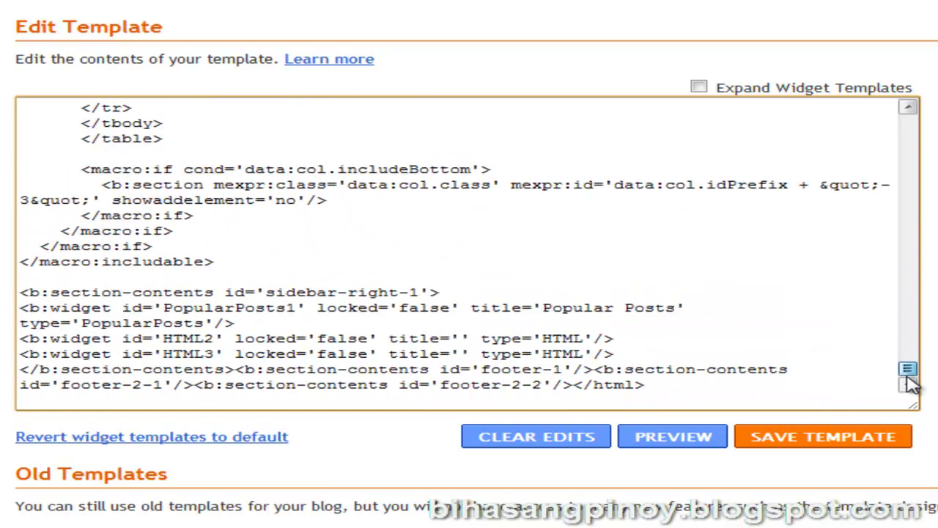
{"action": "left_click", "coordinate": [909, 108]}
{"action": "left_click", "coordinate": [909, 108]}
{"action": "left_click", "coordinate": [909, 108]}
{"action": "left_click", "coordinate": [909, 108]}
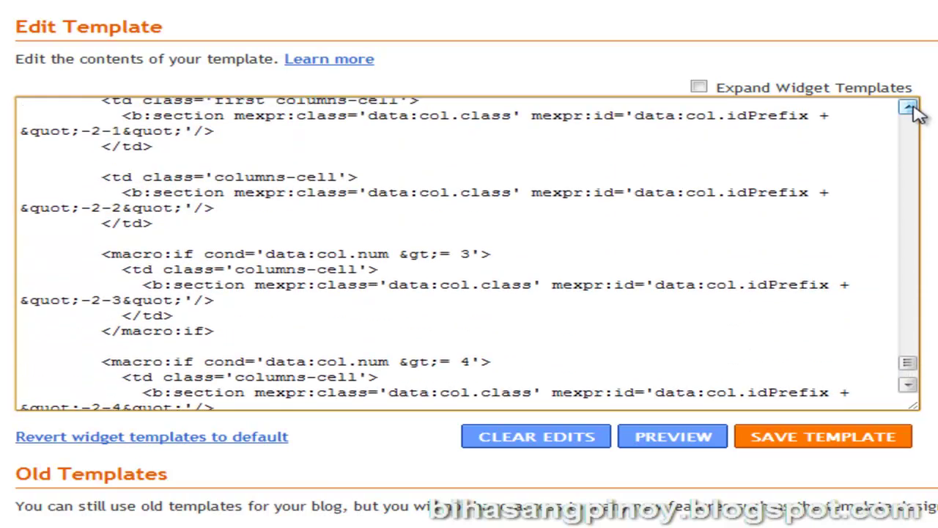
{"action": "left_click", "coordinate": [909, 107]}
{"action": "left_click", "coordinate": [909, 108]}
{"action": "left_click", "coordinate": [909, 108]}
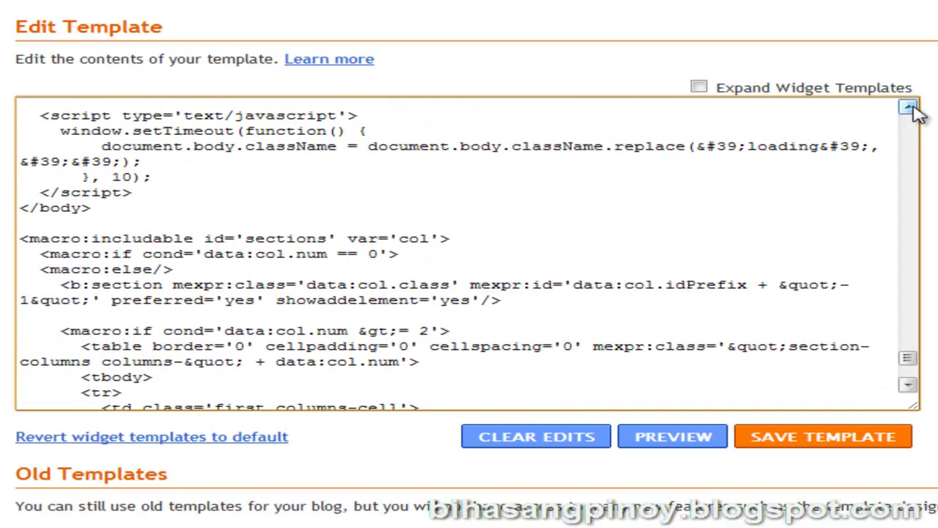
{"action": "left_click", "coordinate": [910, 108]}
{"action": "left_click", "coordinate": [909, 108]}
{"action": "left_click", "coordinate": [910, 108]}
{"action": "left_click", "coordinate": [909, 108]}
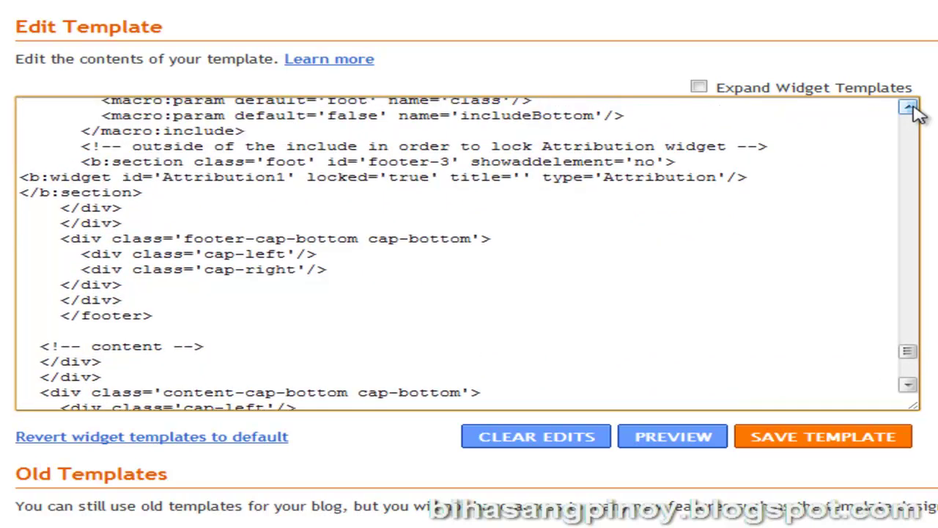
{"action": "left_click", "coordinate": [910, 107]}
{"action": "left_click", "coordinate": [909, 108]}
{"action": "left_click", "coordinate": [909, 108]}
{"action": "left_click", "coordinate": [909, 107]}
{"action": "left_click", "coordinate": [909, 108]}
{"action": "left_click", "coordinate": [910, 107]}
{"action": "left_click", "coordinate": [909, 108]}
{"action": "left_click", "coordinate": [909, 108]}
{"action": "left_click", "coordinate": [909, 108]}
{"action": "left_click", "coordinate": [910, 108]}
{"action": "scroll", "coordinate": [909, 108], "scroll_direction": "up", "scroll_amount": 8}
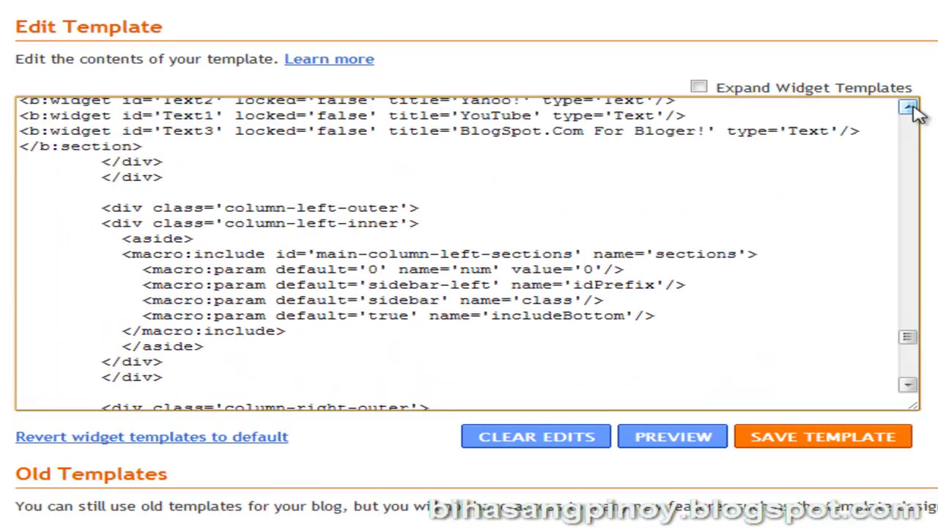
{"action": "scroll", "coordinate": [910, 108], "scroll_direction": "up", "scroll_amount": 8}
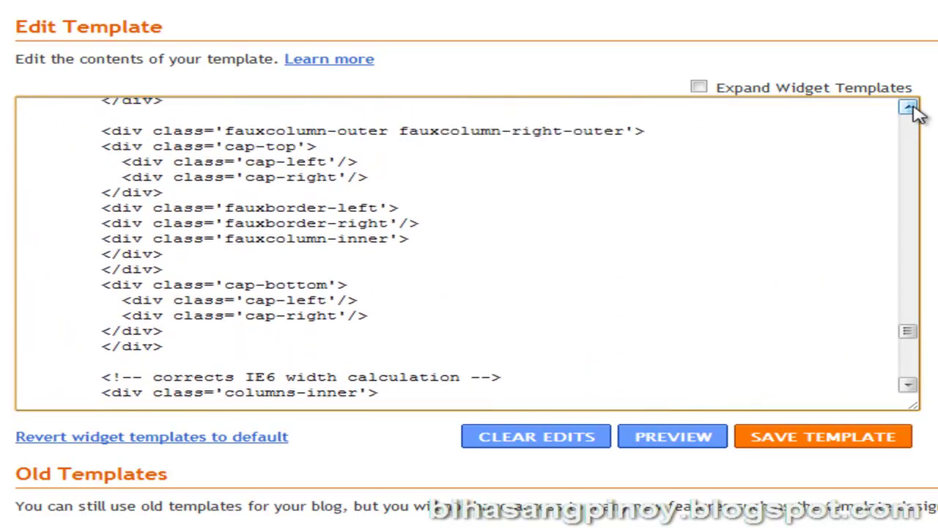
{"action": "scroll", "coordinate": [909, 108], "scroll_direction": "up", "scroll_amount": 8}
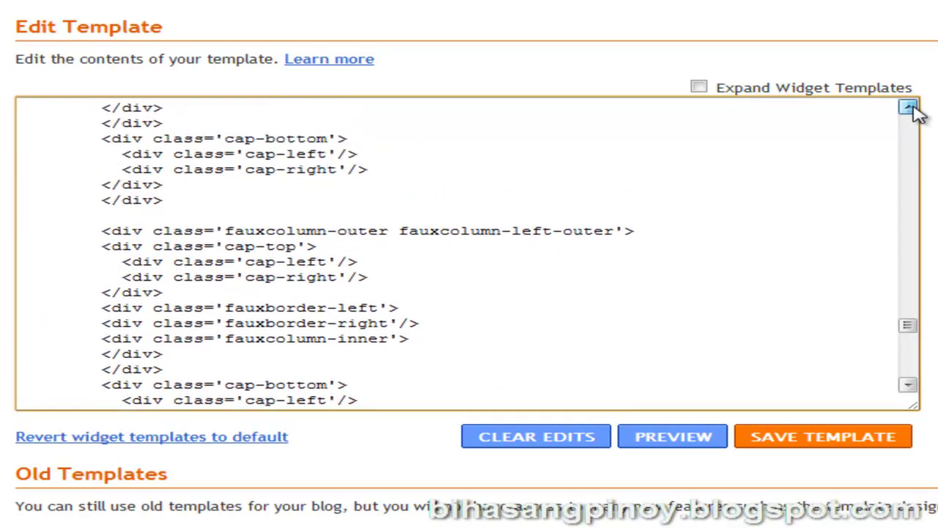
{"action": "scroll", "coordinate": [909, 108], "scroll_direction": "up", "scroll_amount": 8}
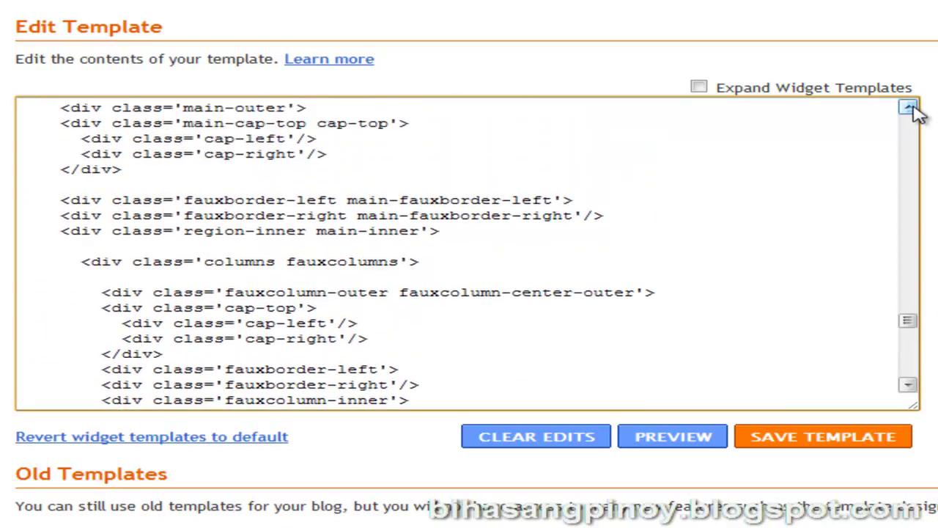
{"action": "scroll", "coordinate": [910, 108], "scroll_direction": "up", "scroll_amount": 8}
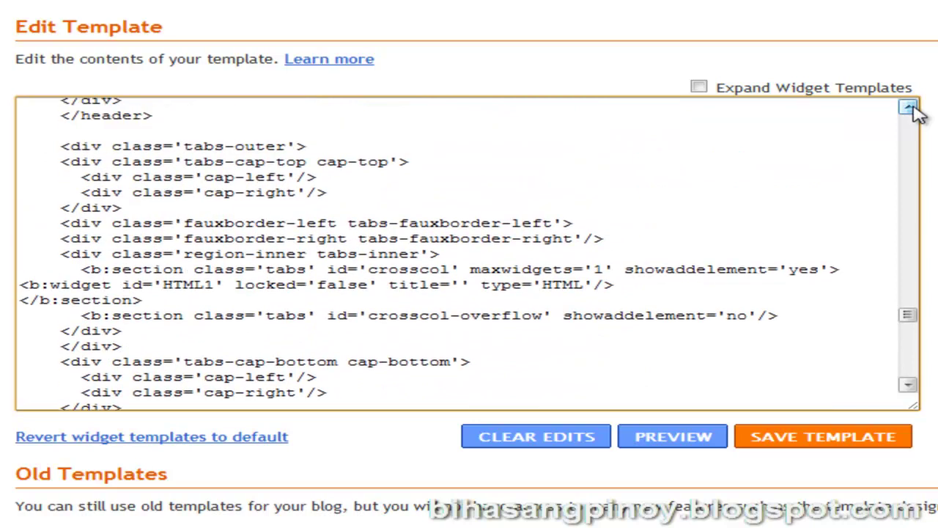
{"action": "scroll", "coordinate": [909, 108], "scroll_direction": "up", "scroll_amount": 8}
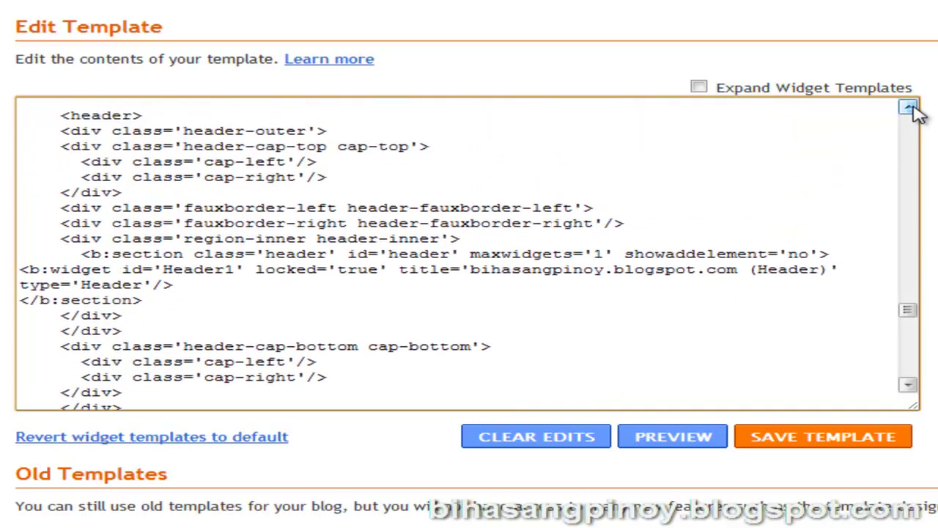
{"action": "scroll", "coordinate": [909, 108], "scroll_direction": "up", "scroll_amount": 8}
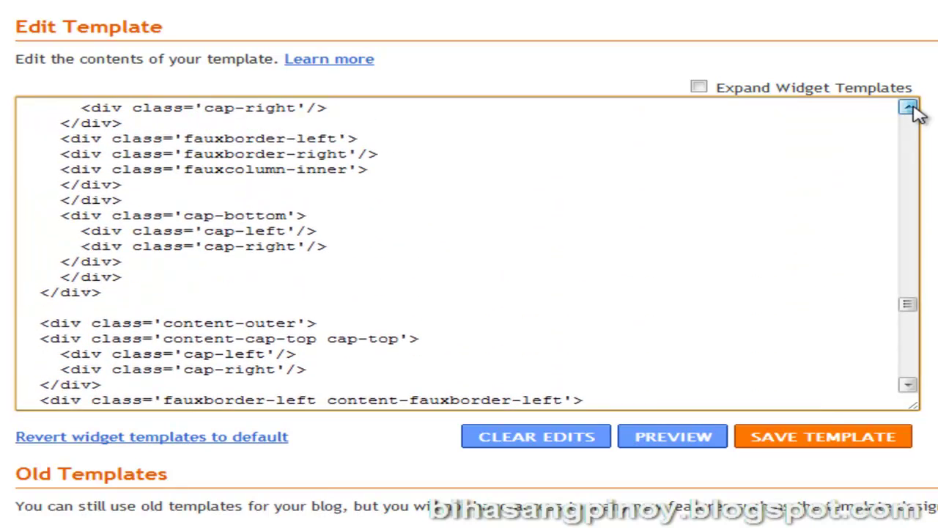
{"action": "scroll", "coordinate": [909, 108], "scroll_direction": "up", "scroll_amount": 4}
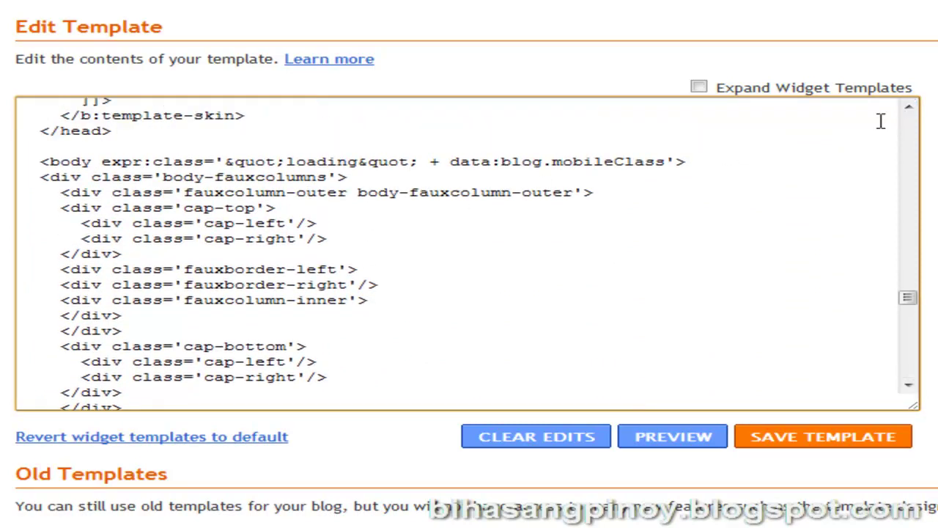
{"action": "scroll", "coordinate": [909, 108], "scroll_direction": "up", "scroll_amount": 5}
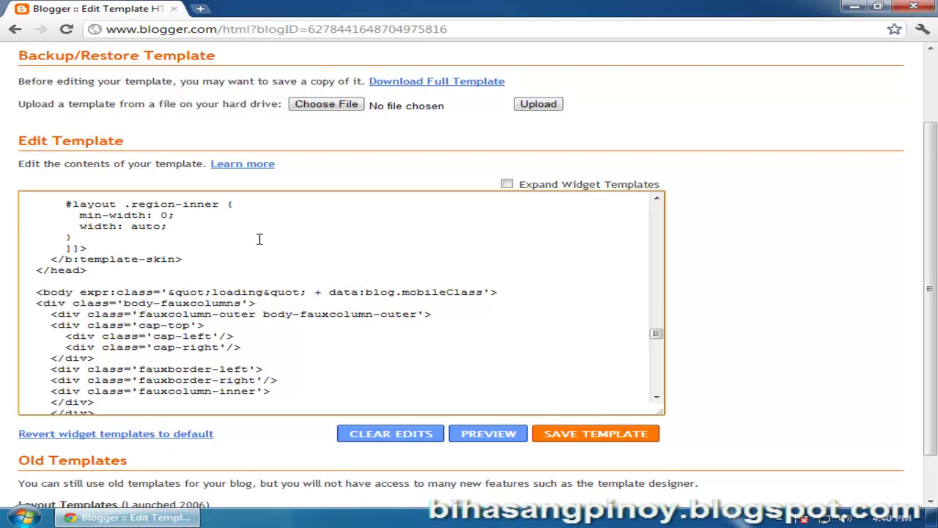
Step: Open the iconj.com favicon site in a new browser tab
{"action": "left_click", "coordinate": [200, 10]}
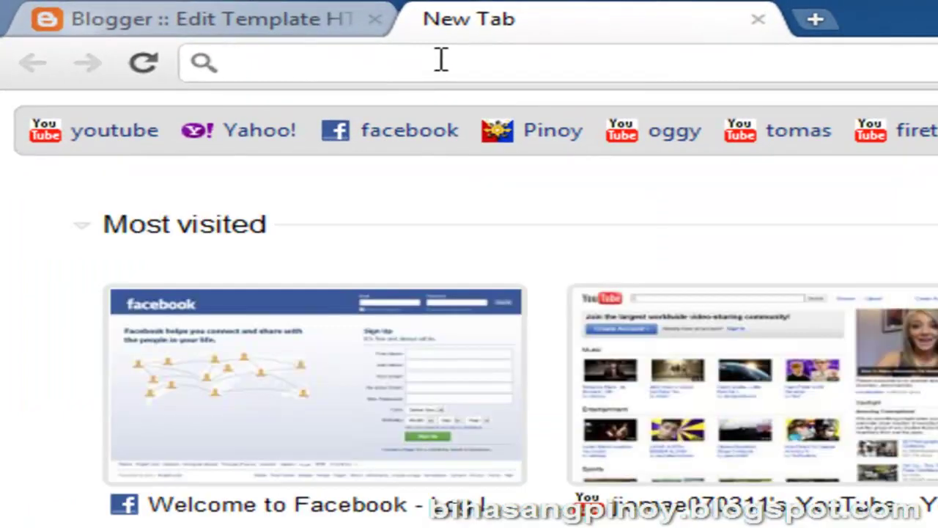
{"action": "type", "text": "i"}
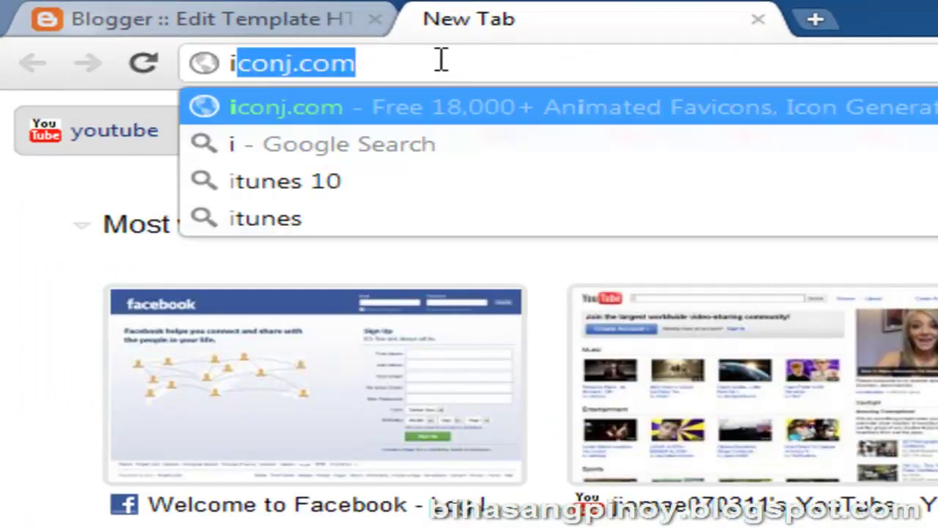
{"action": "type", "text": "c"}
{"action": "key", "text": "Return"}
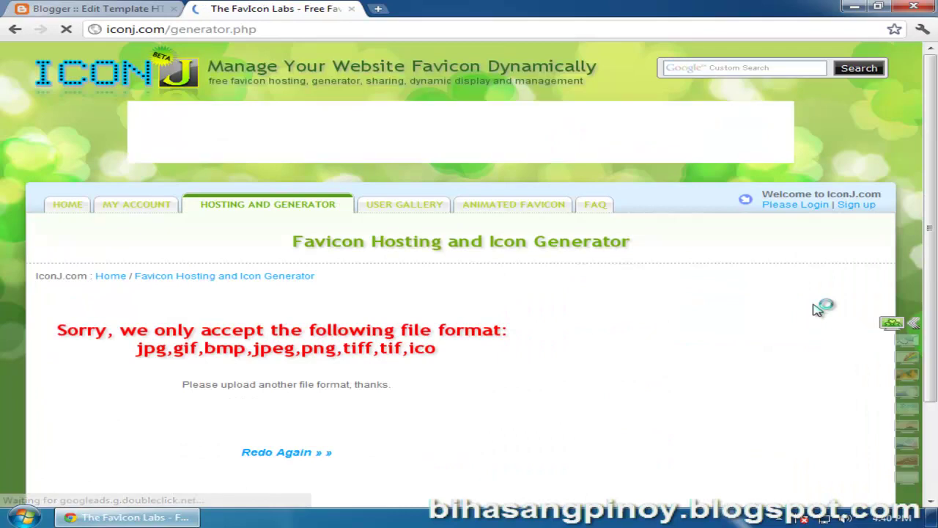
Step: Return to the iconj.com home page and upload PinoyFlag from the Desktop to generate a favicon
{"action": "left_click", "coordinate": [13, 29]}
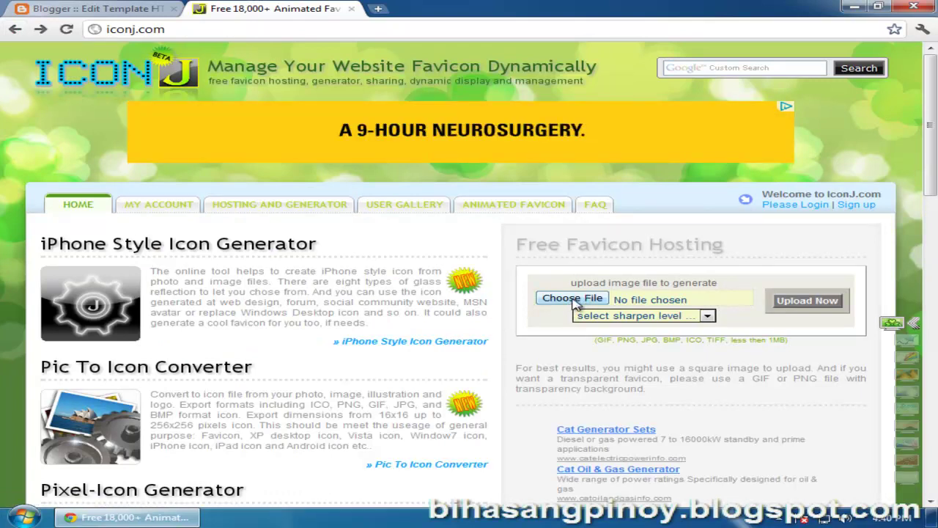
{"action": "left_click", "coordinate": [573, 299]}
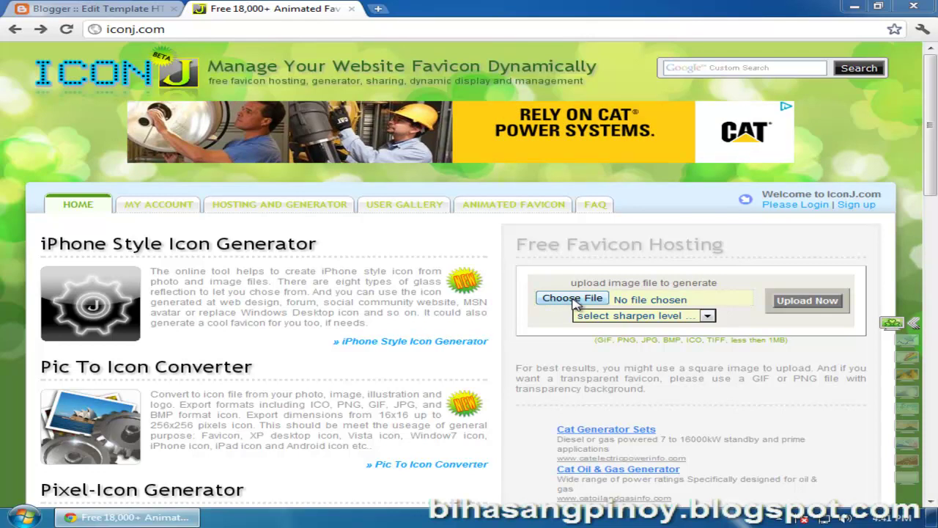
{"action": "left_click", "coordinate": [572, 298]}
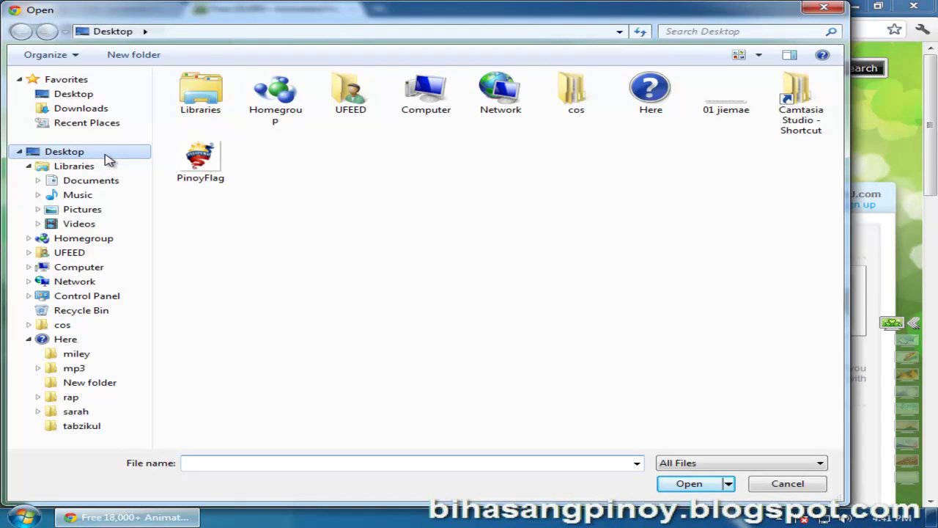
{"action": "left_click", "coordinate": [200, 158]}
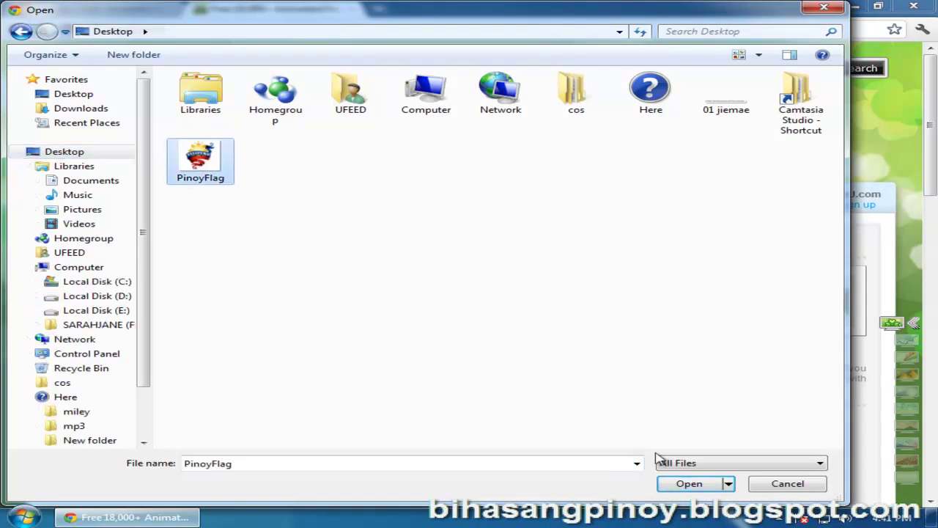
{"action": "left_click", "coordinate": [682, 491]}
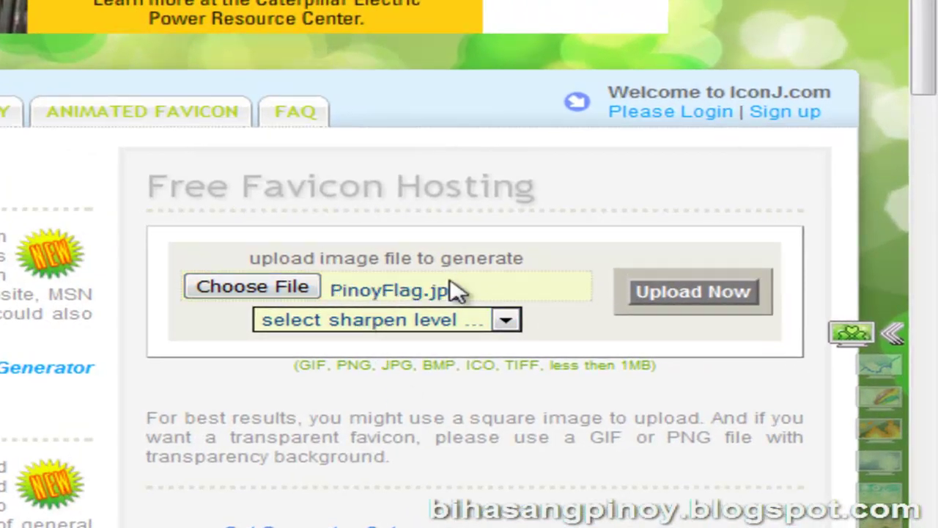
{"action": "left_click", "coordinate": [669, 302]}
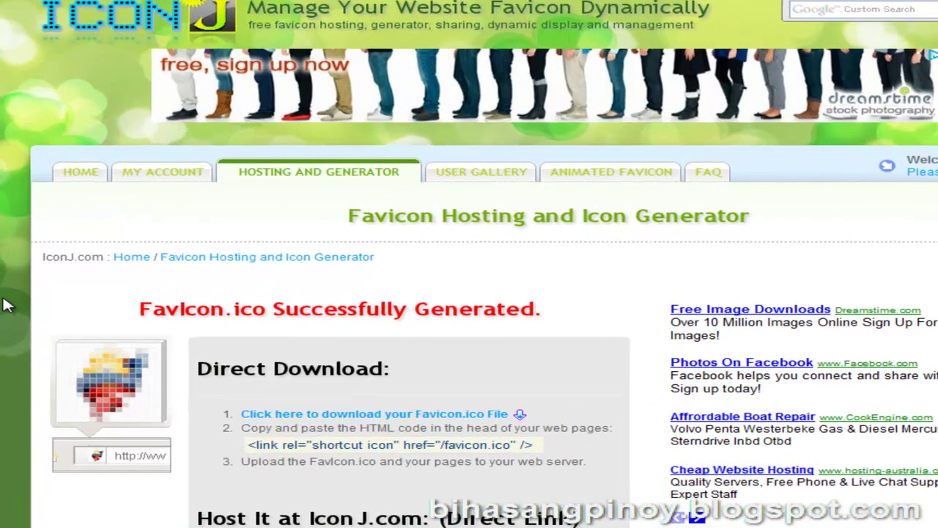
Step: Copy the direct link code for hosting the generated favicon at IconJ.com
{"action": "scroll", "coordinate": [4, 345], "scroll_direction": "down", "scroll_amount": 5}
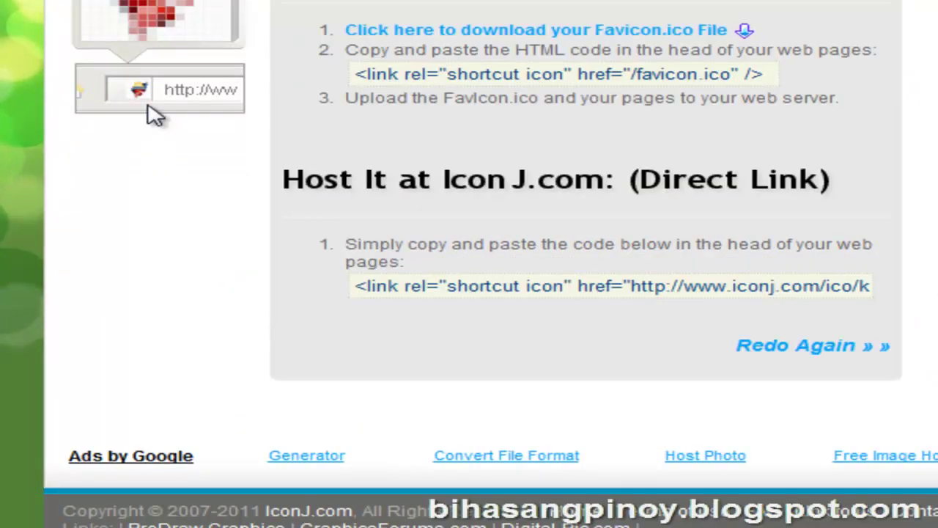
{"action": "scroll", "coordinate": [137, 118], "scroll_direction": "up", "scroll_amount": 5}
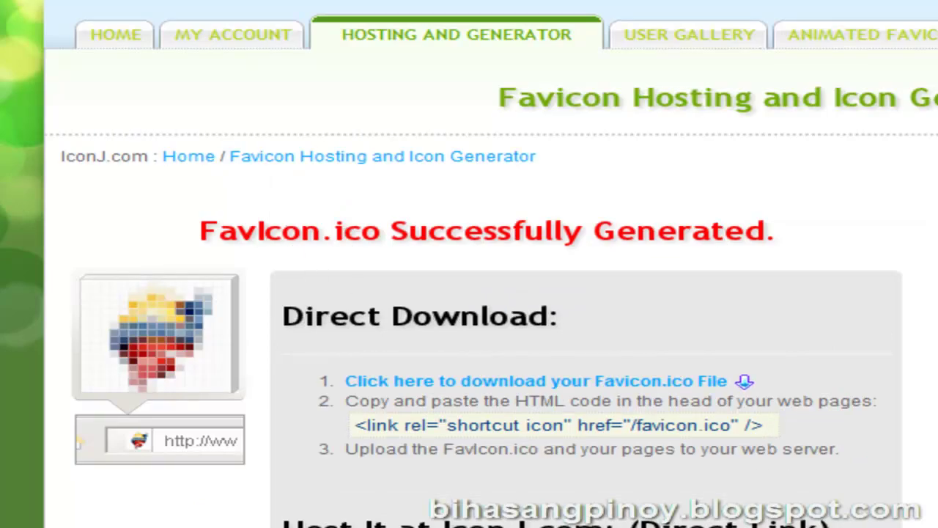
{"action": "scroll", "coordinate": [9, 126], "scroll_direction": "down", "scroll_amount": 5}
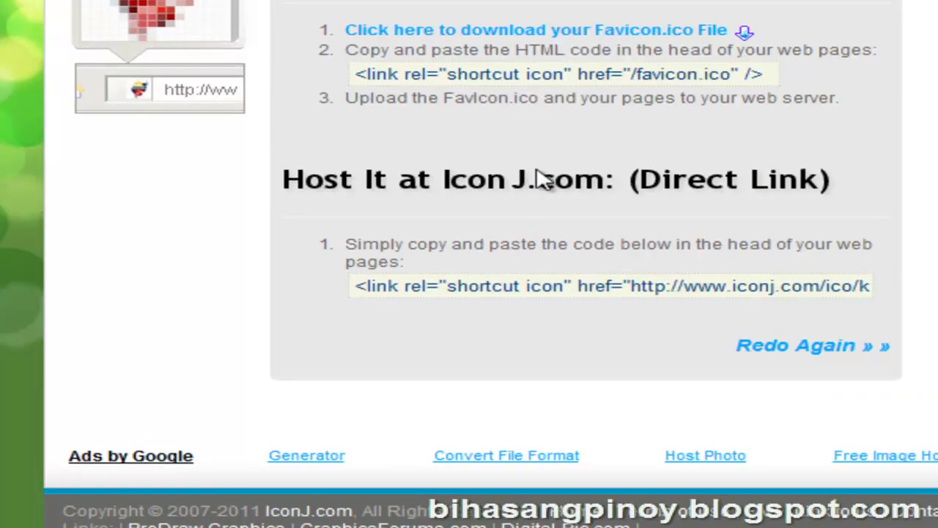
{"action": "left_click", "coordinate": [524, 291]}
{"action": "right_click", "coordinate": [525, 296]}
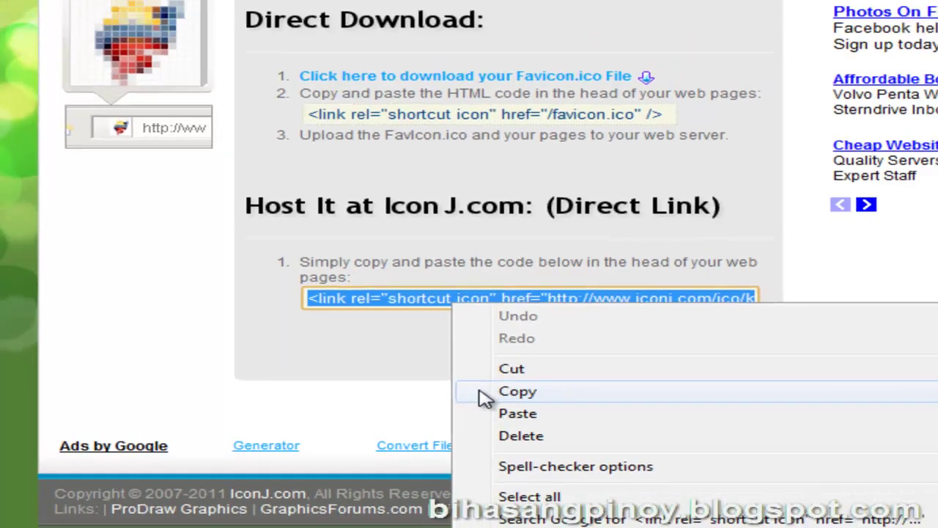
{"action": "left_click", "coordinate": [561, 393]}
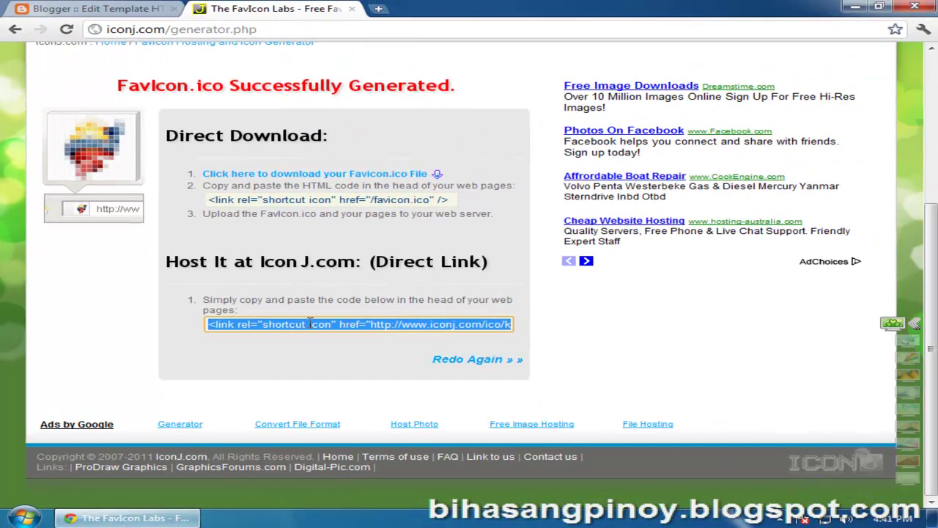
Step: Switch to the Blogger template code, paste the copied favicon link on a new line between </b:template-skin> and </head>, and save the template
{"action": "left_click", "coordinate": [138, 15]}
{"action": "left_click", "coordinate": [203, 273]}
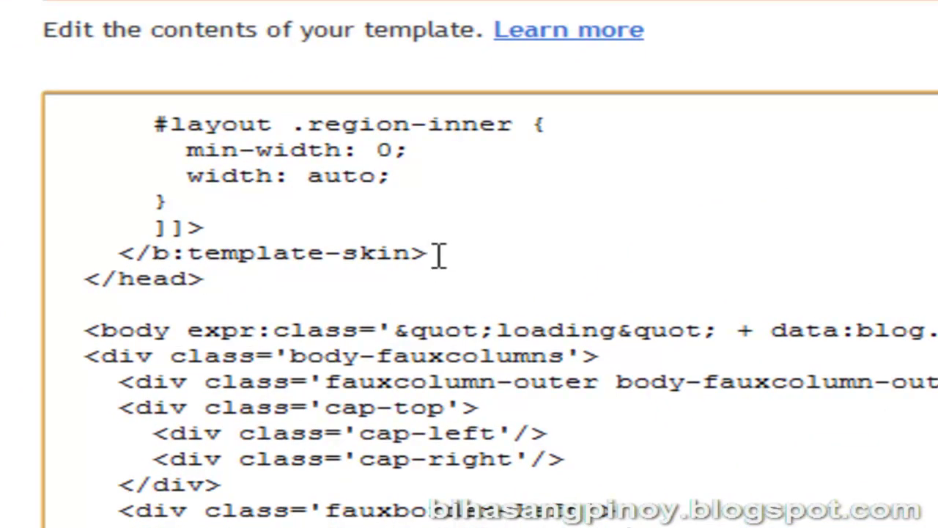
{"action": "left_click", "coordinate": [439, 256]}
{"action": "key", "text": "Return"}
{"action": "key", "text": "Return"}
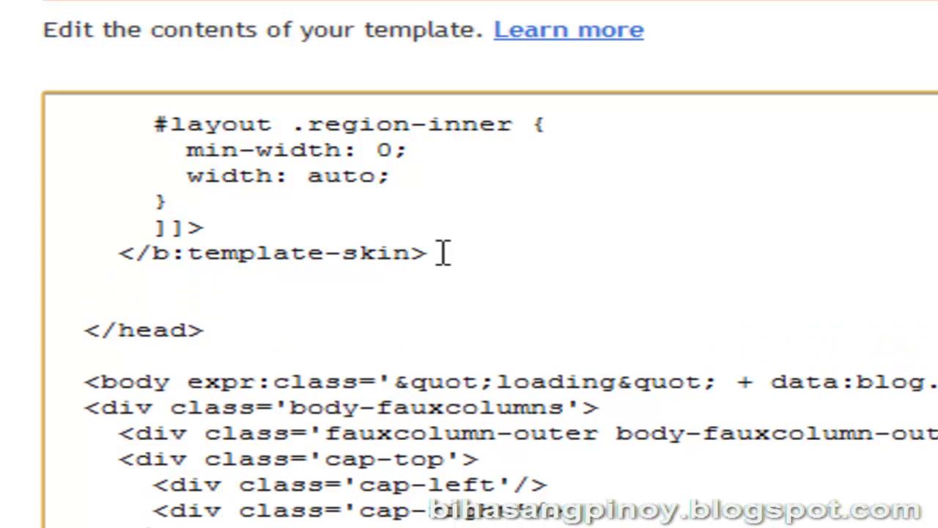
{"action": "left_click", "coordinate": [76, 279]}
{"action": "right_click", "coordinate": [74, 279]}
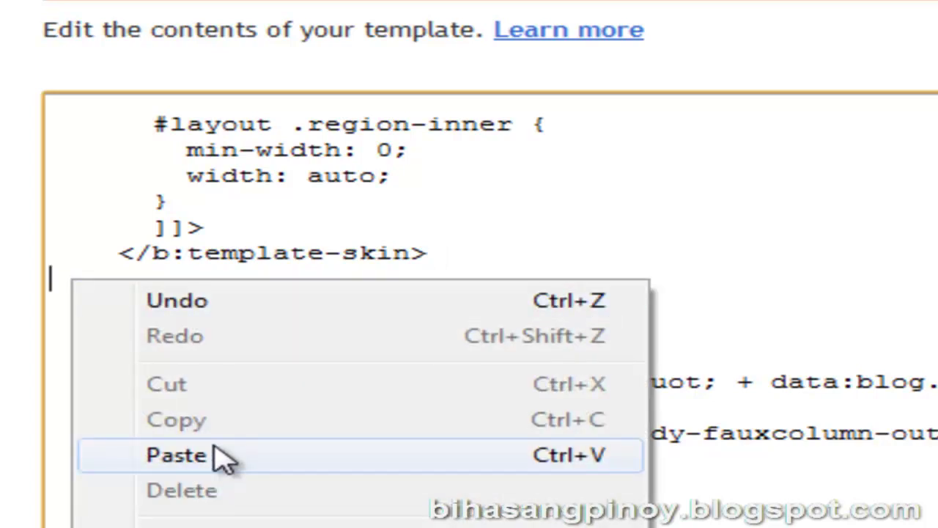
{"action": "left_click", "coordinate": [176, 456]}
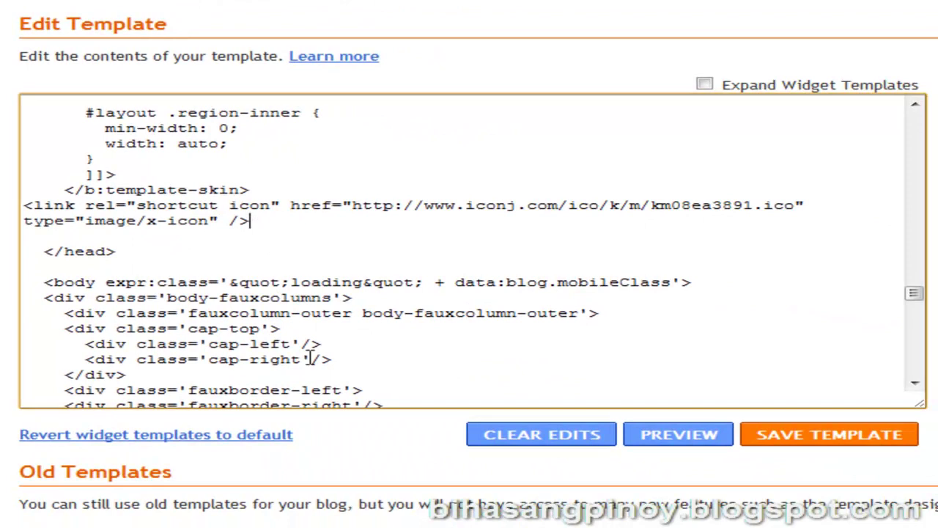
{"action": "left_click", "coordinate": [804, 449]}
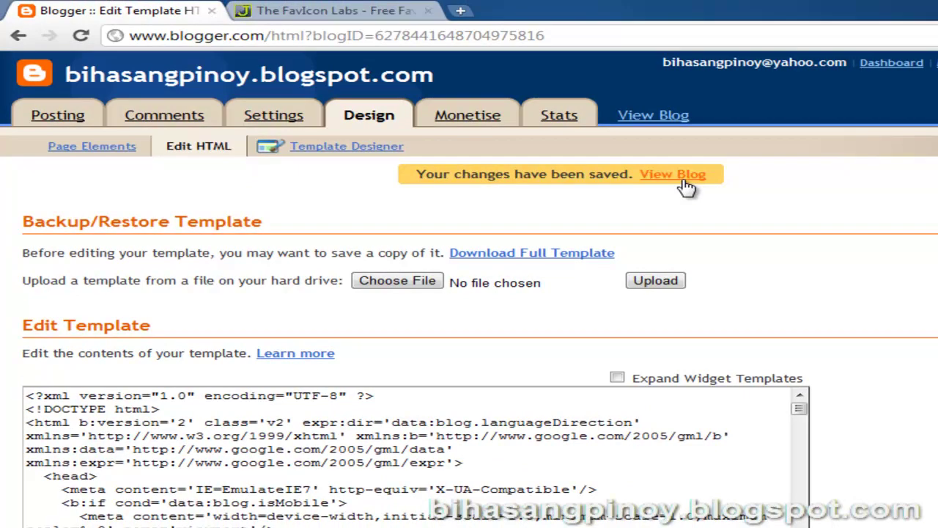
Step: View the published blog to check its new favicon and close the iconj.com tab
{"action": "left_click", "coordinate": [688, 182]}
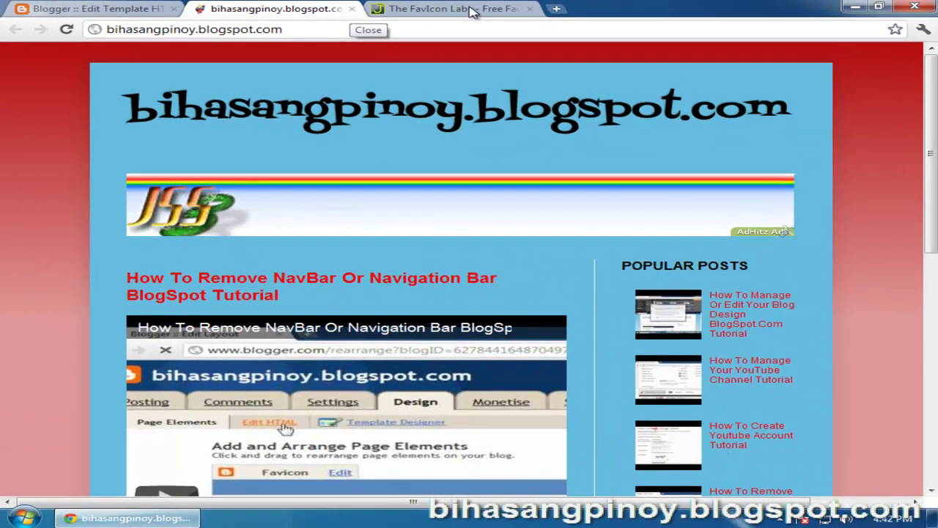
{"action": "left_click", "coordinate": [471, 11]}
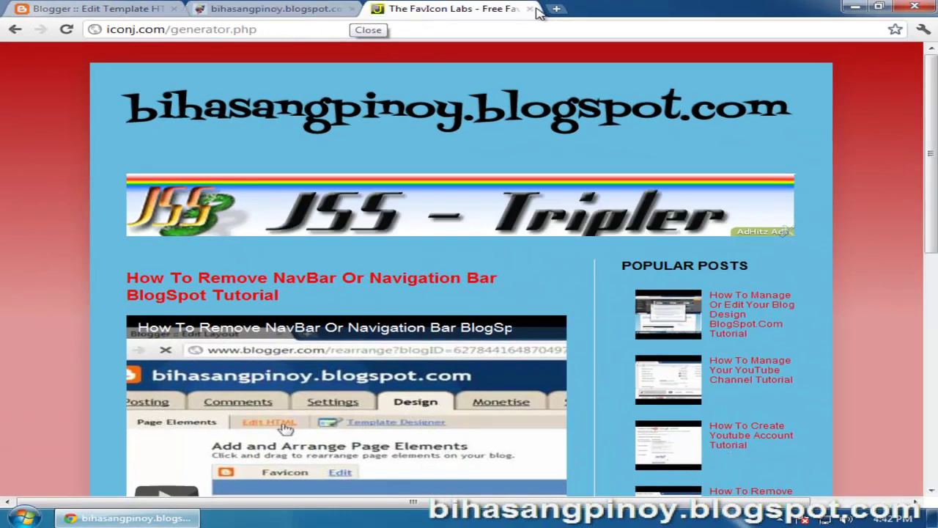
{"action": "left_click", "coordinate": [530, 9]}
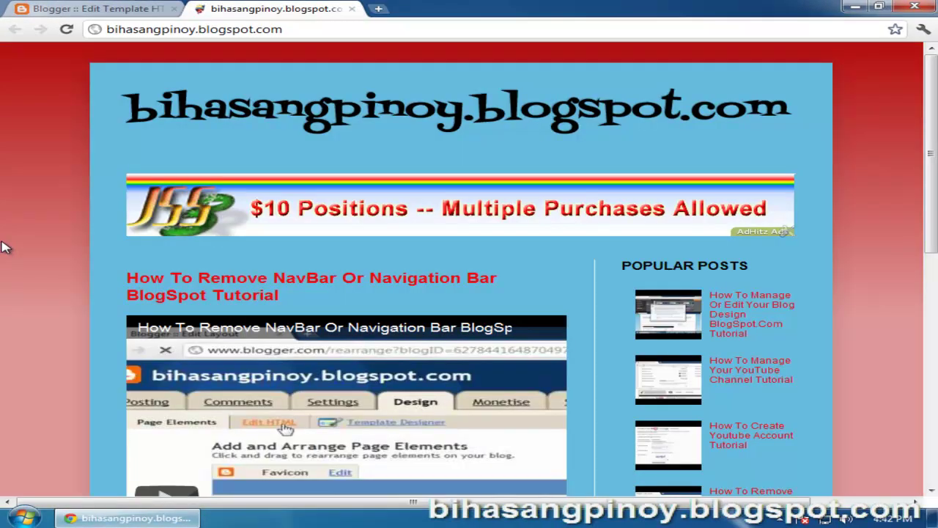